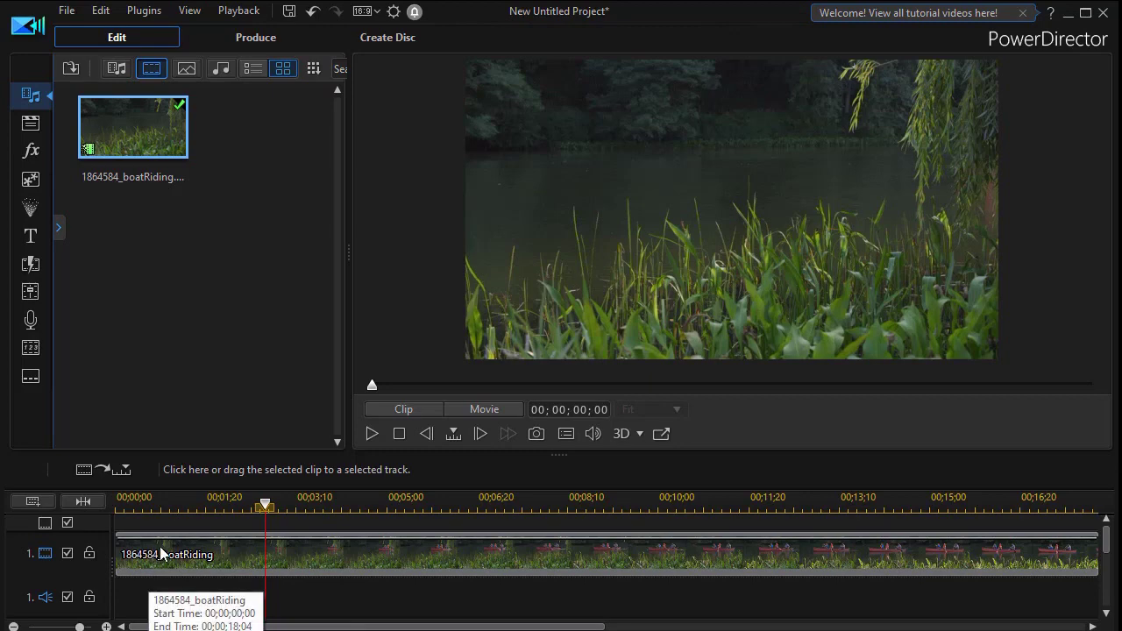
- Select the boatRiding clip on video track 1 of the timeline
left_click(191, 556)
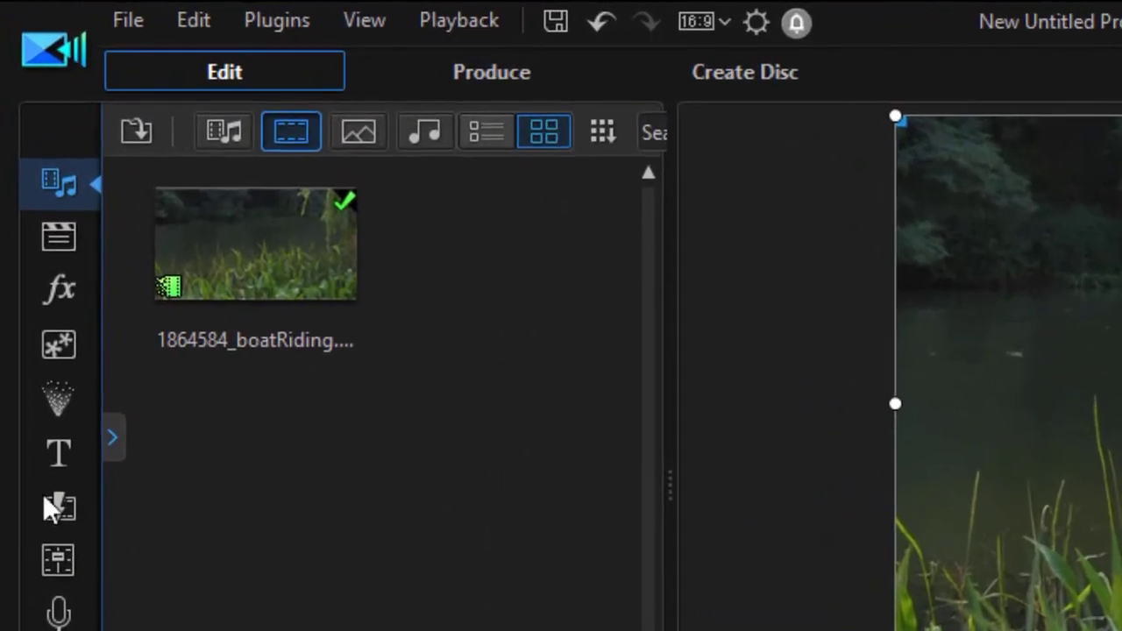
- Show the Color LUT category in the video effects library
left_click(58, 296)
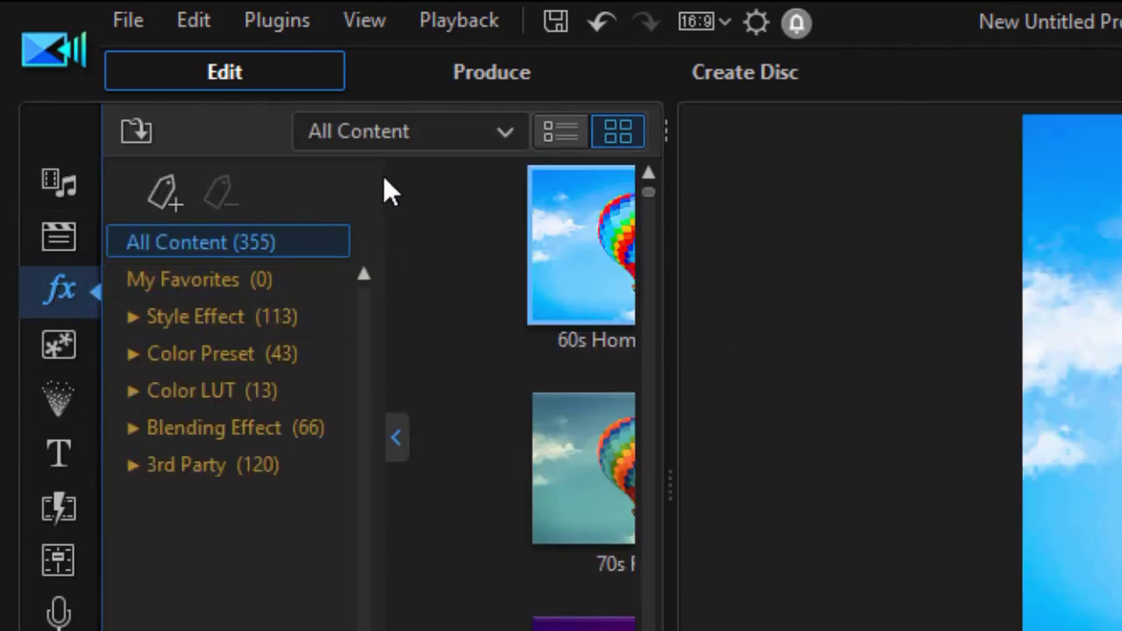
left_click(327, 404)
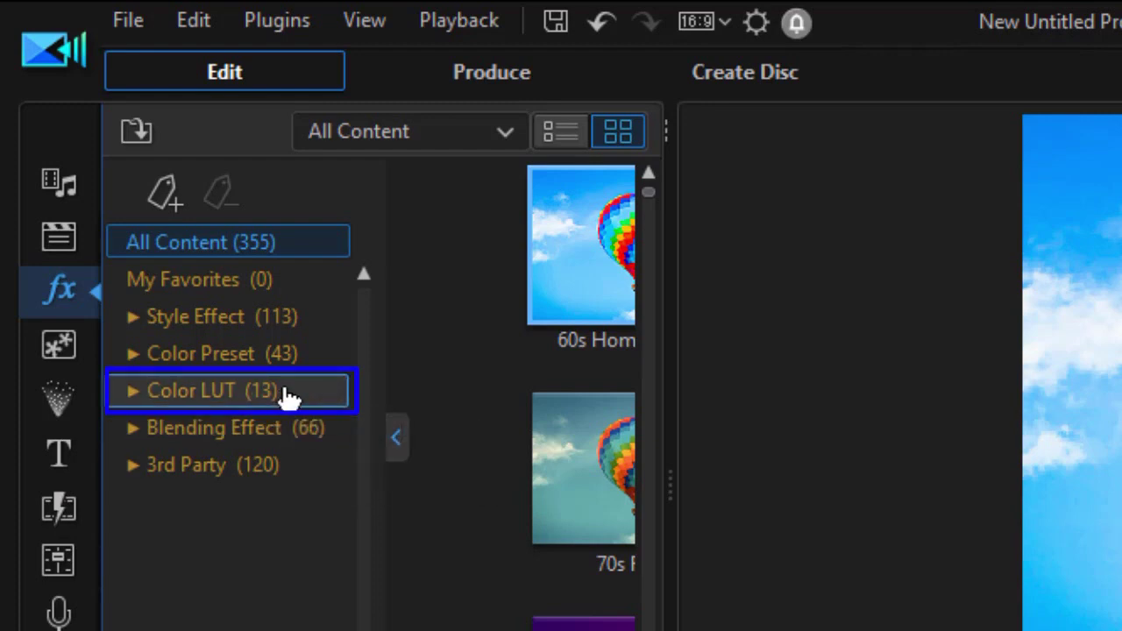
- Apply the Outdoor Warm 06 LUT from the Outdoor Color LUTs to the boatRiding clip
left_click(136, 399)
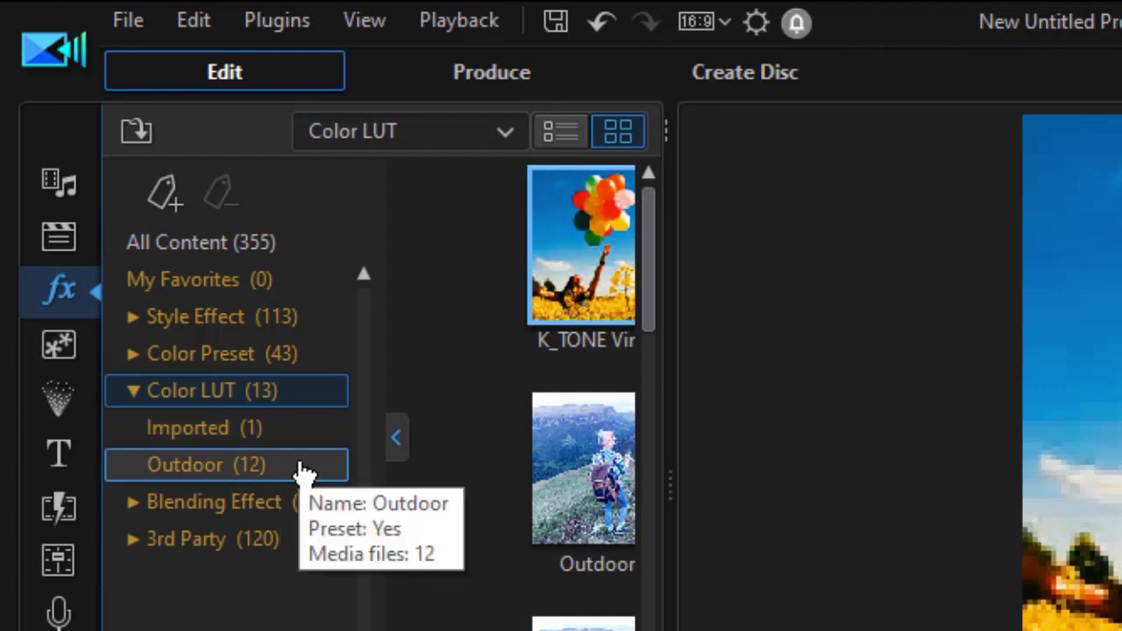
left_click(303, 474)
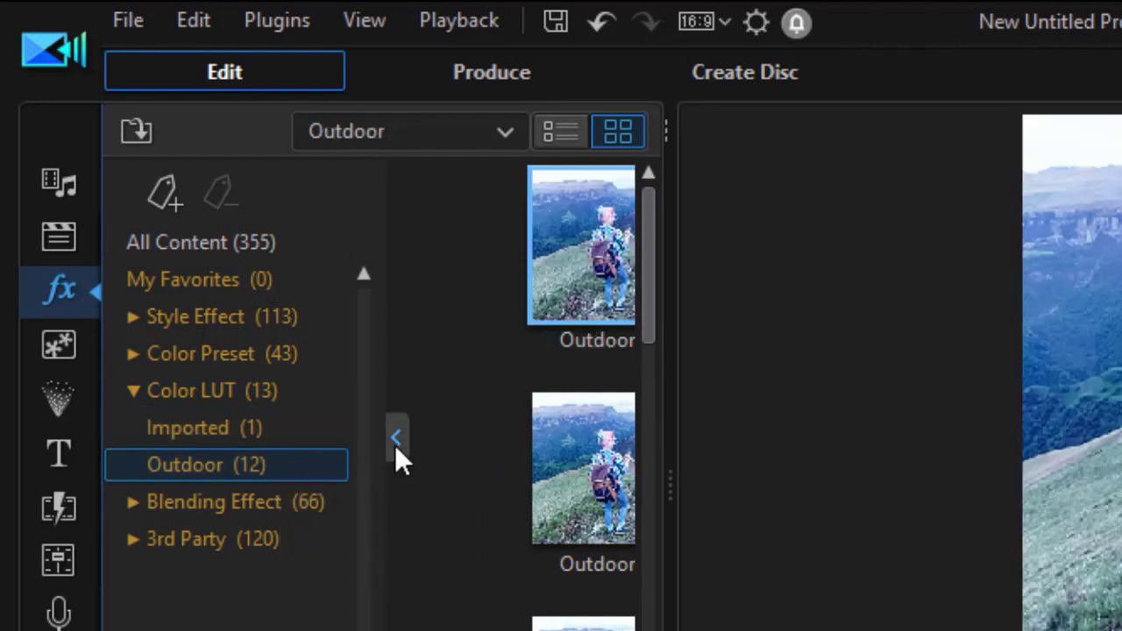
left_click(395, 449)
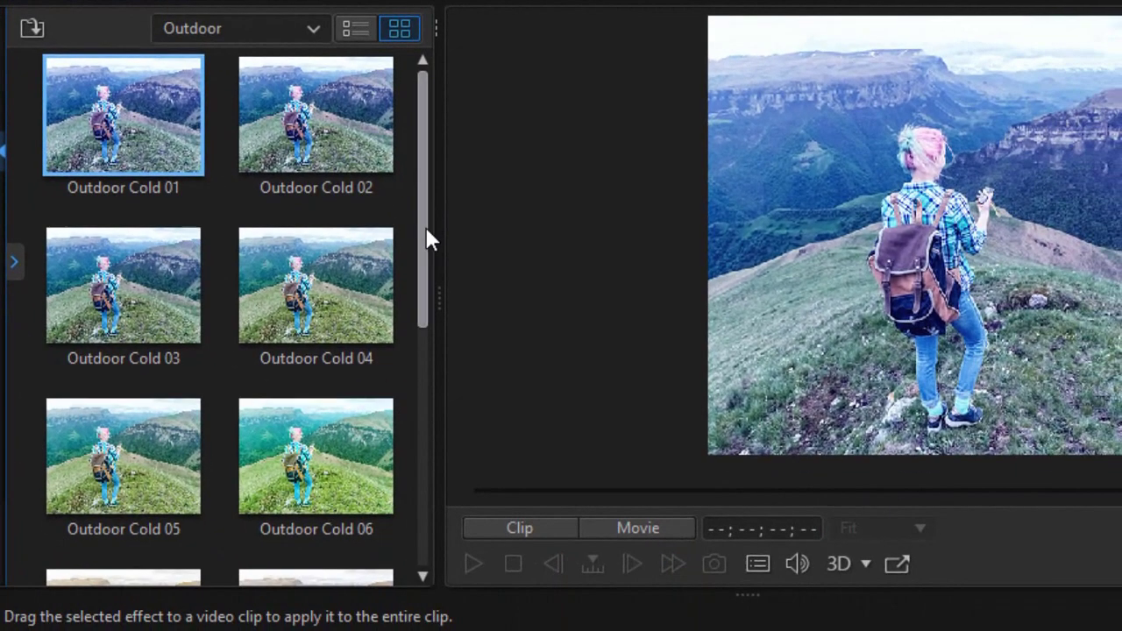
left_click_drag(426, 238, 420, 514)
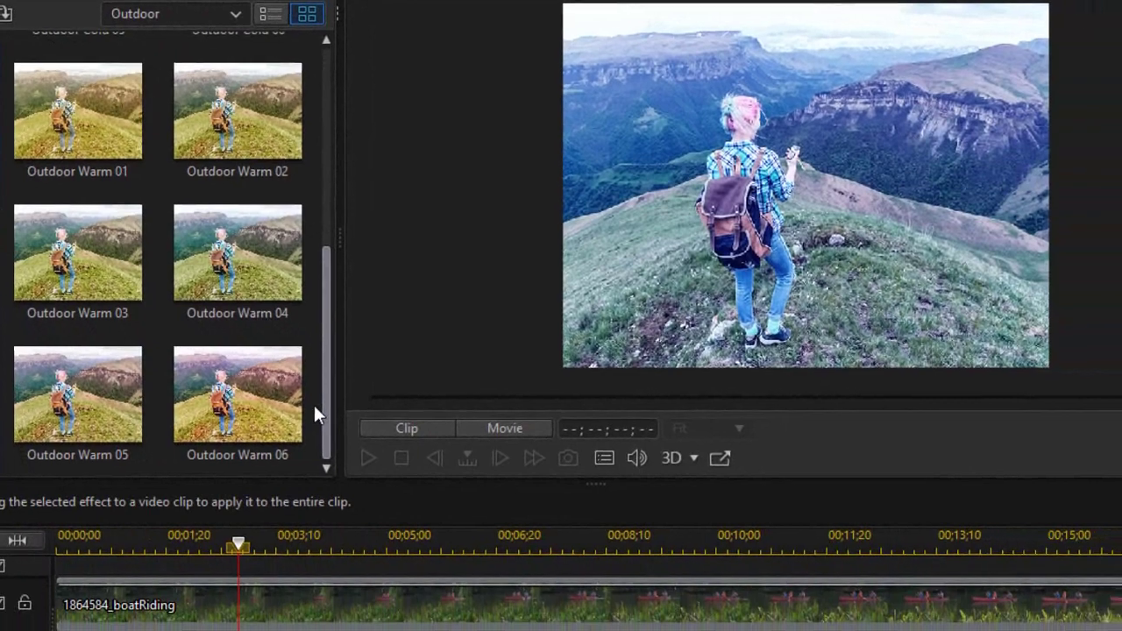
left_click(191, 392)
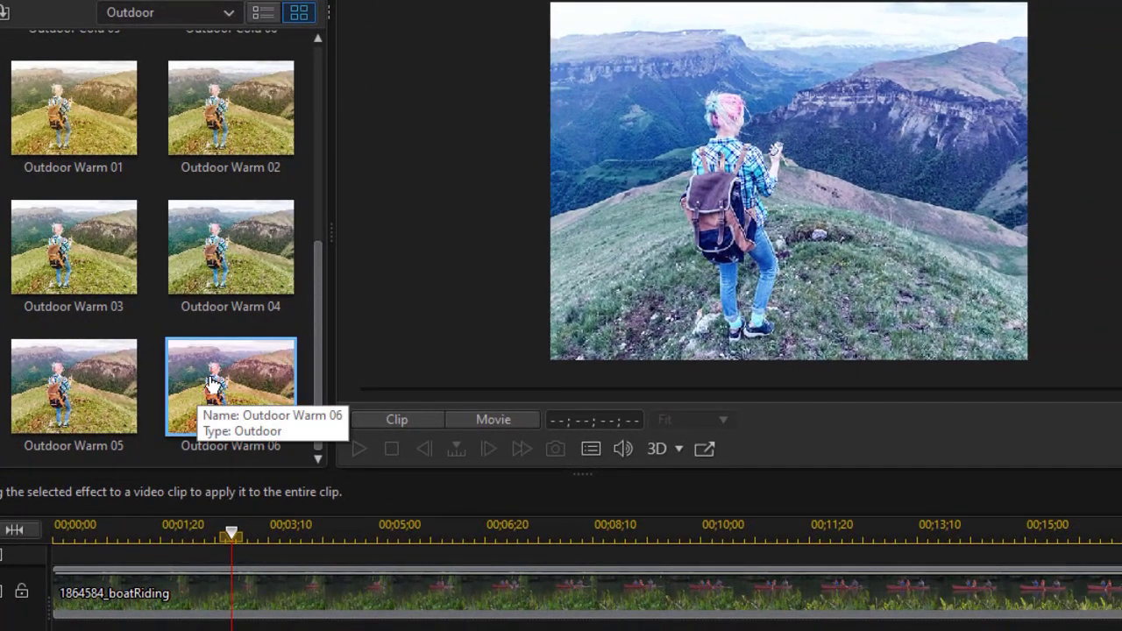
left_click_drag(212, 383, 166, 601)
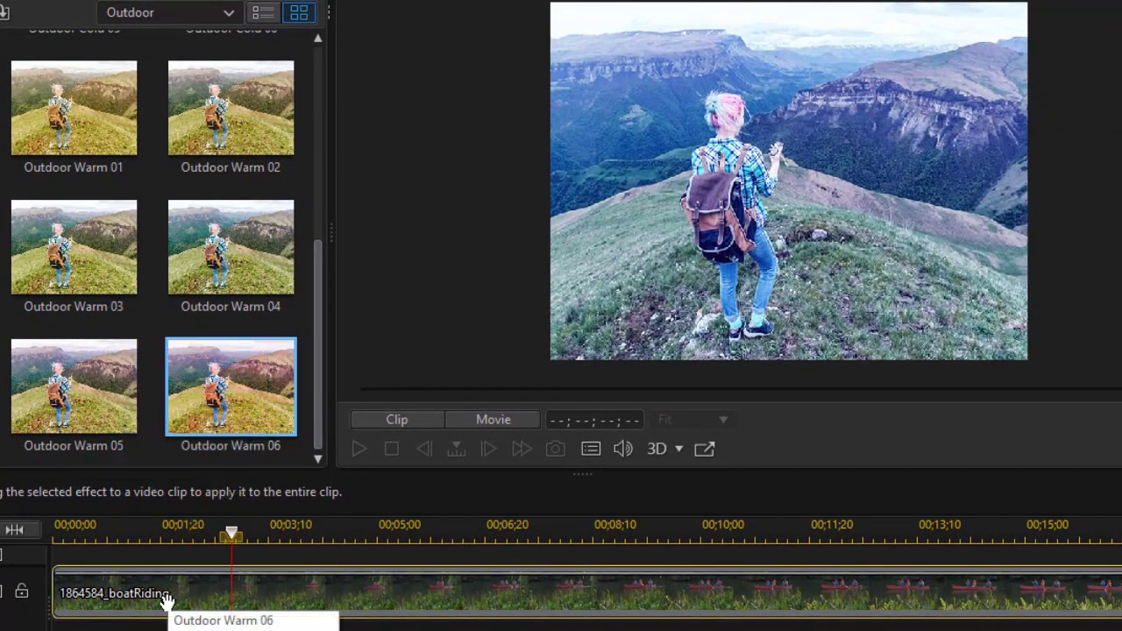
left_click_drag(167, 601, 167, 601)
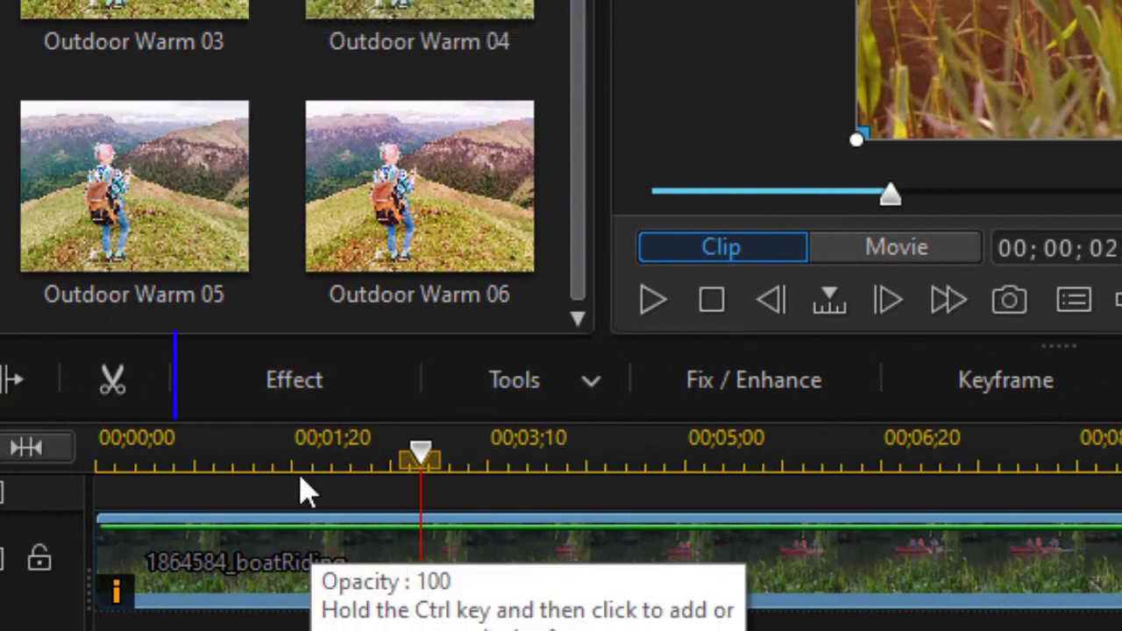
left_click(352, 386)
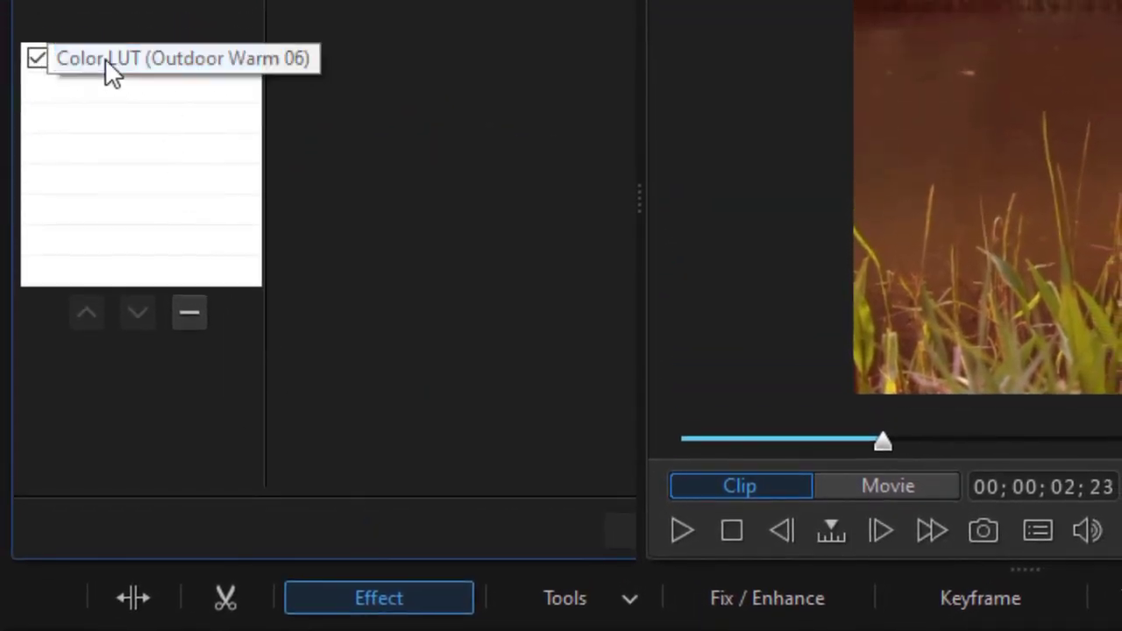
- Toggle Outdoor Warm 06 off and on during playback to compare, then remove it
left_click(267, 76)
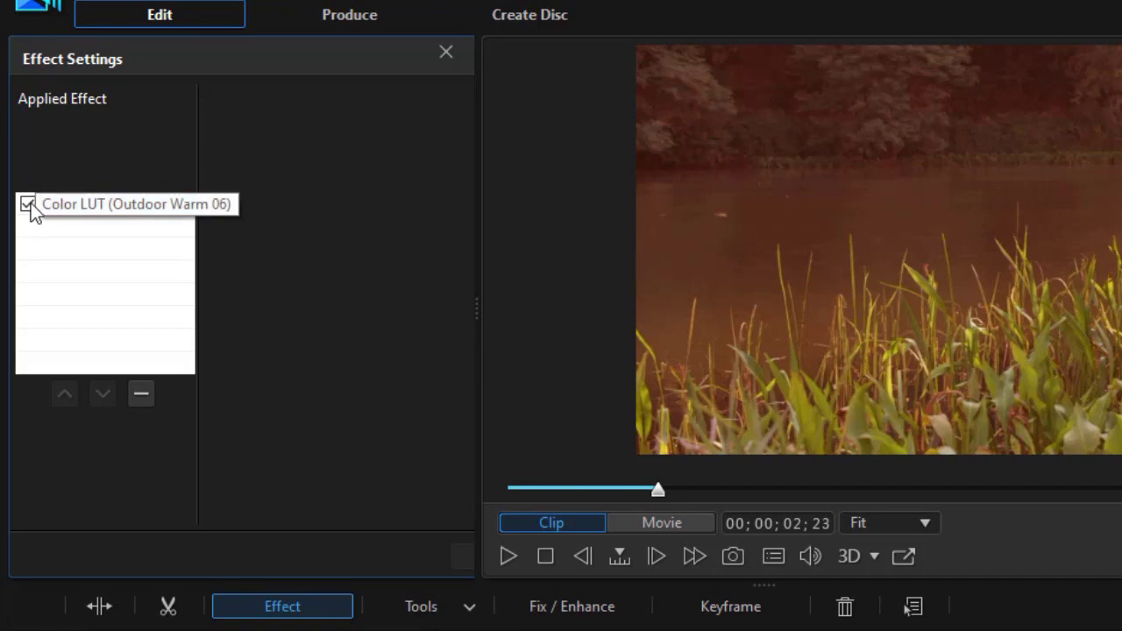
left_click(28, 205)
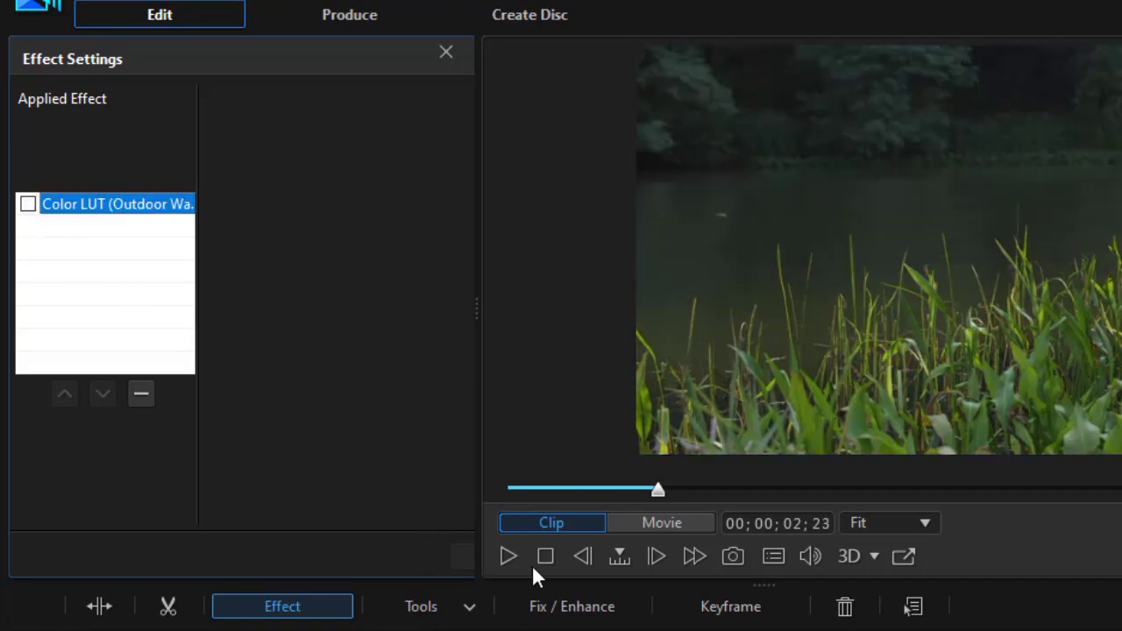
left_click(507, 558)
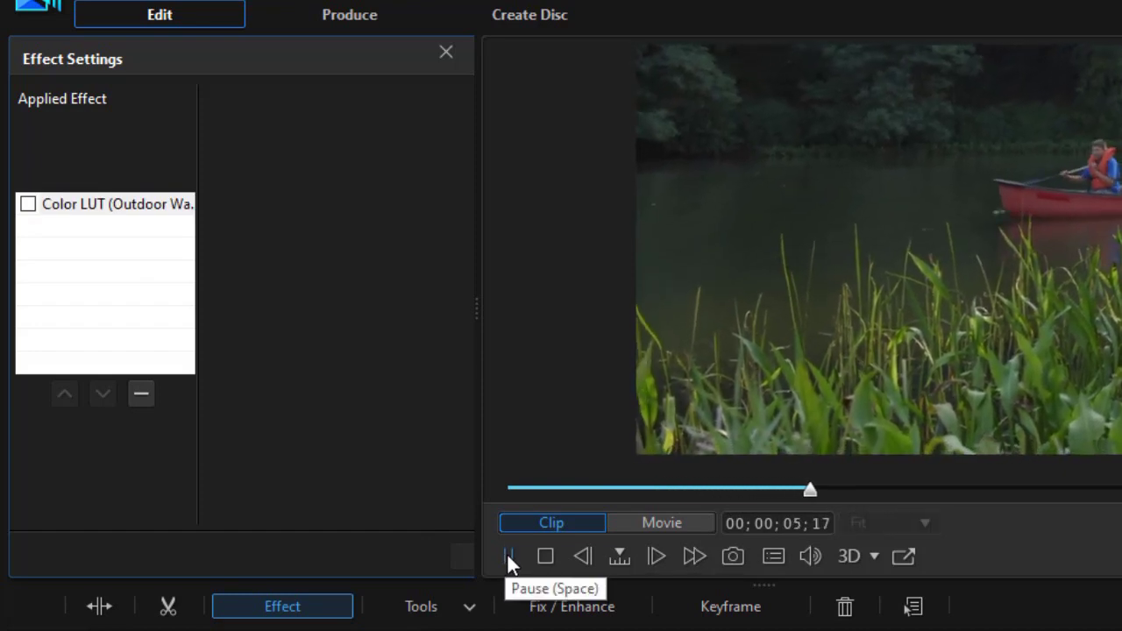
left_click(508, 554)
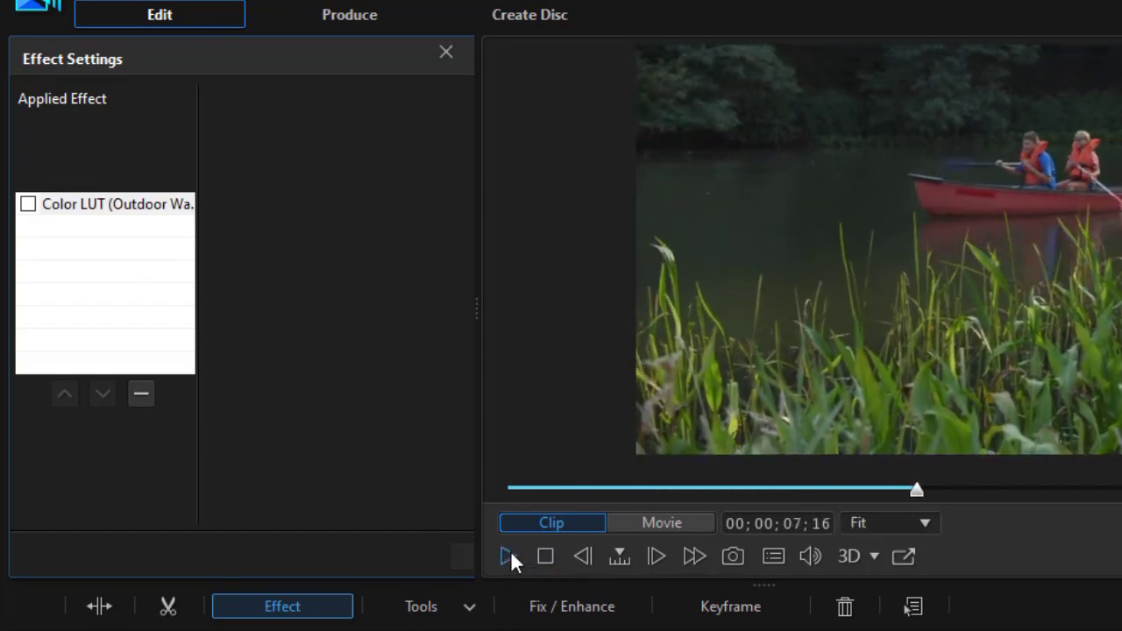
left_click(27, 205)
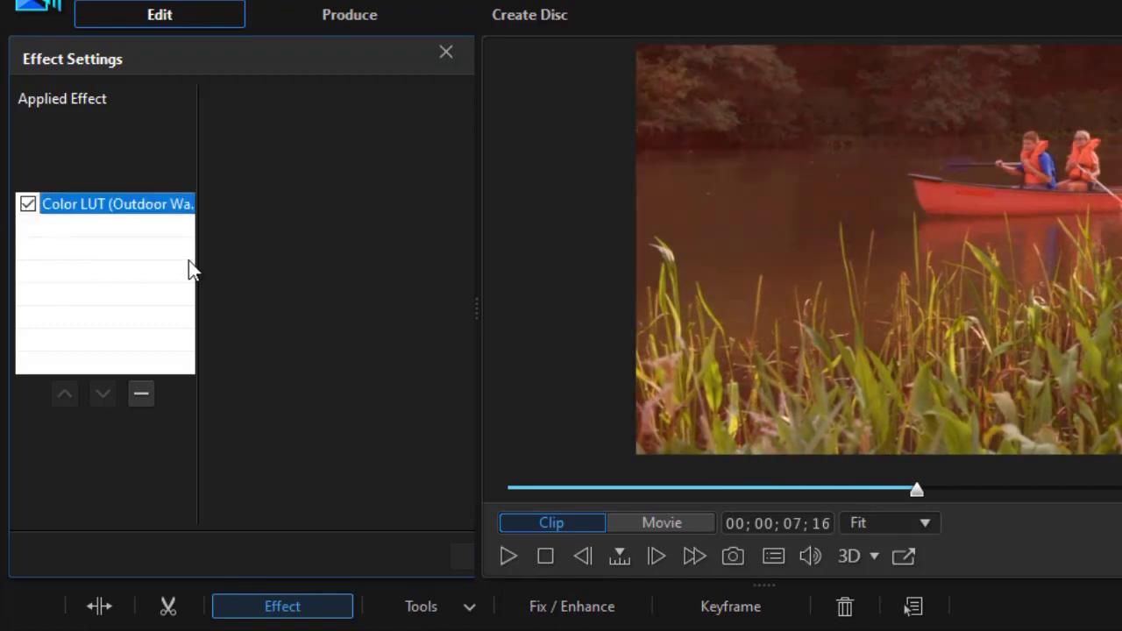
left_click(509, 557)
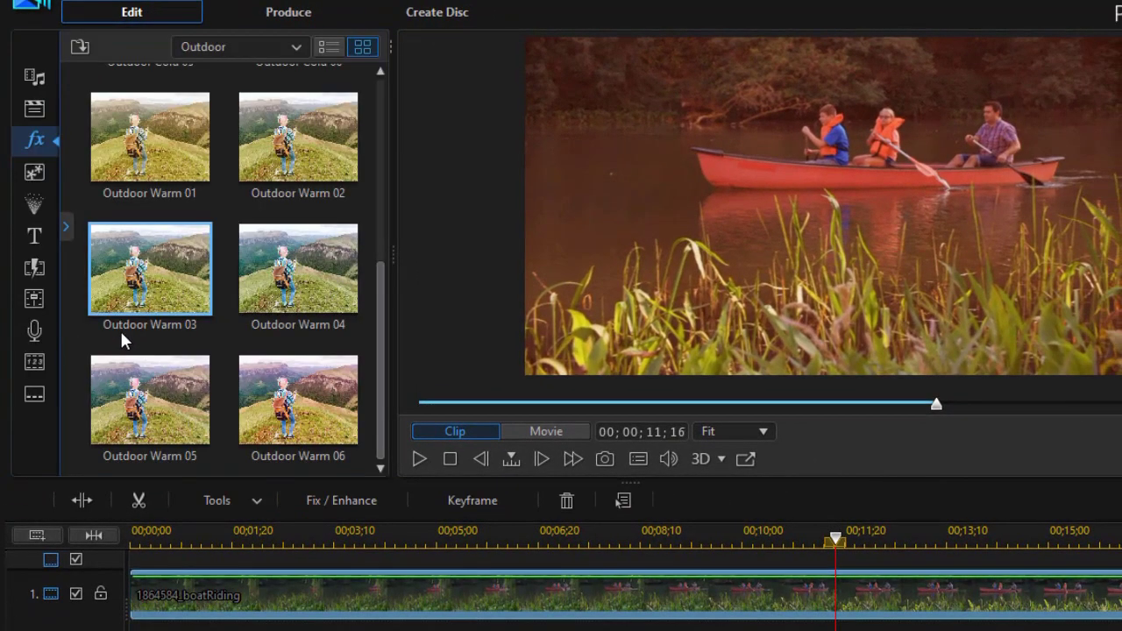
left_click(122, 335)
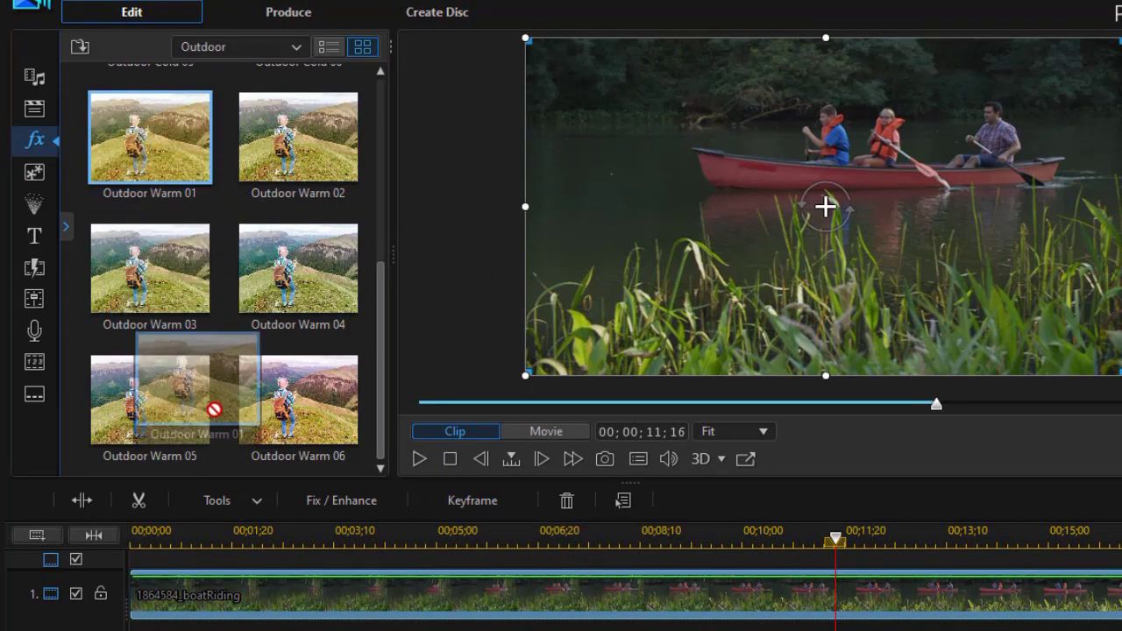
- Apply Outdoor Warm 01 to the clip, preview it, switch it off and remove it
left_click_drag(151, 149, 194, 600)
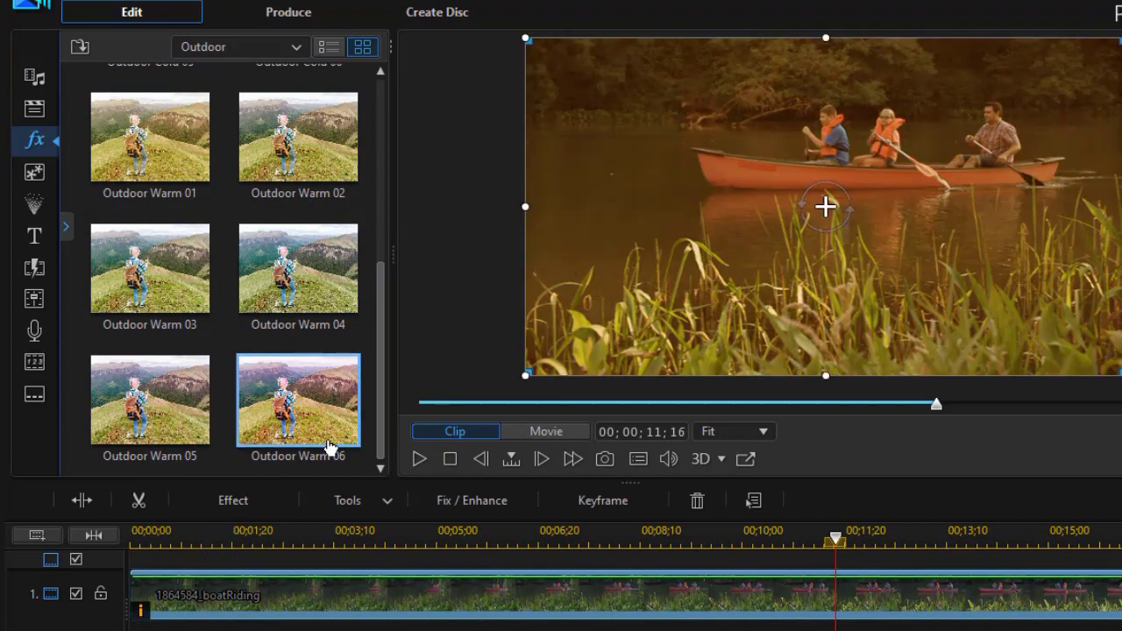
left_click(248, 503)
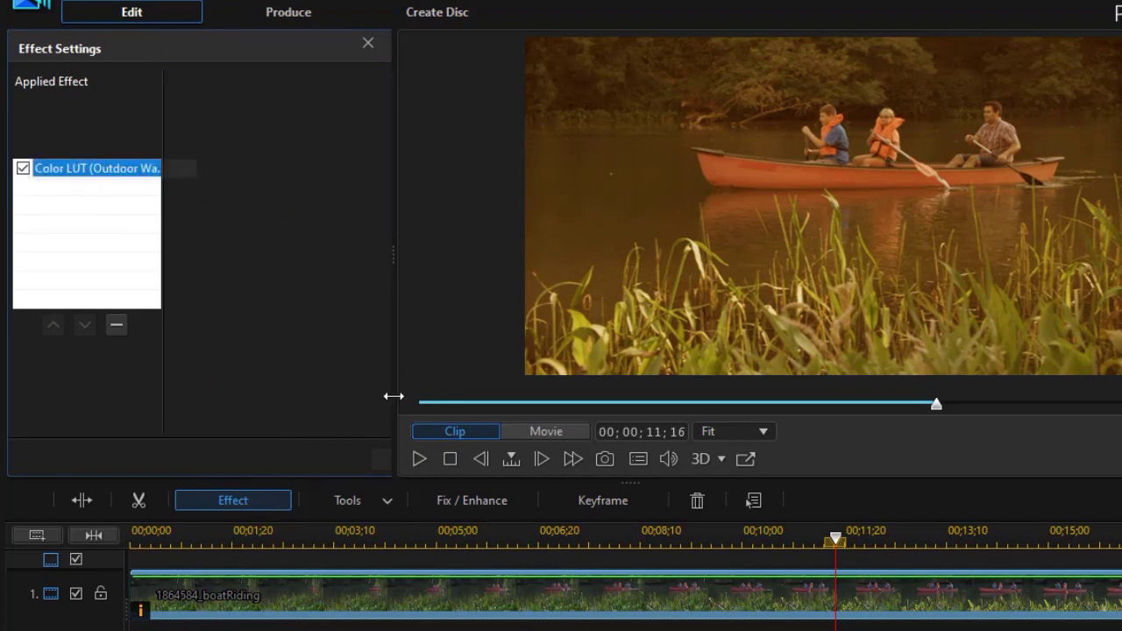
left_click(418, 462)
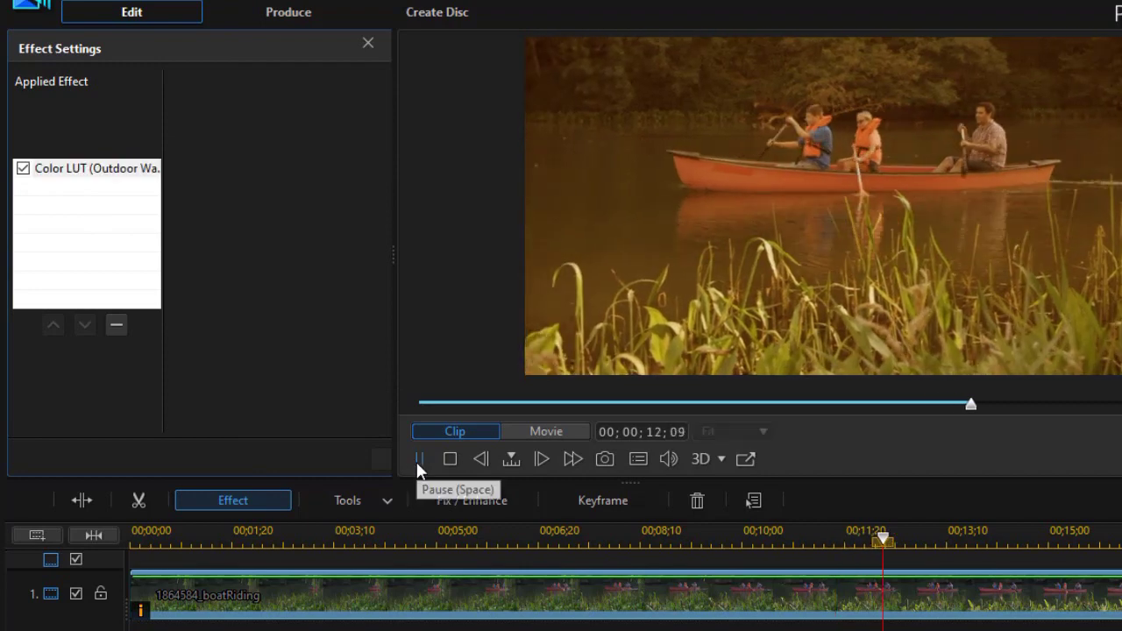
left_click(419, 459)
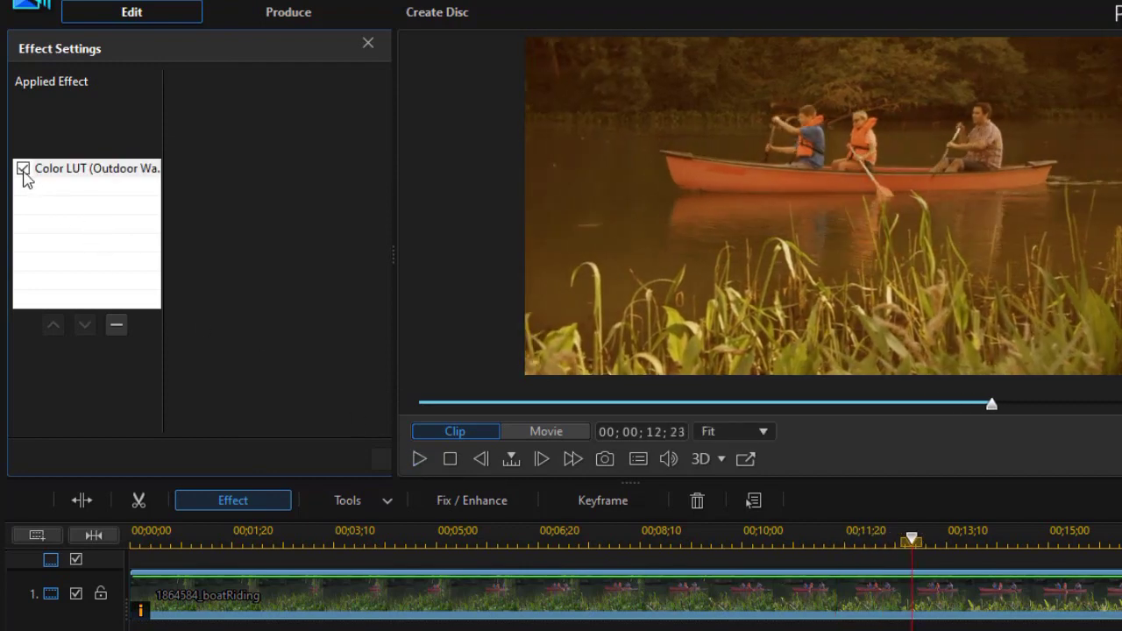
left_click(24, 171)
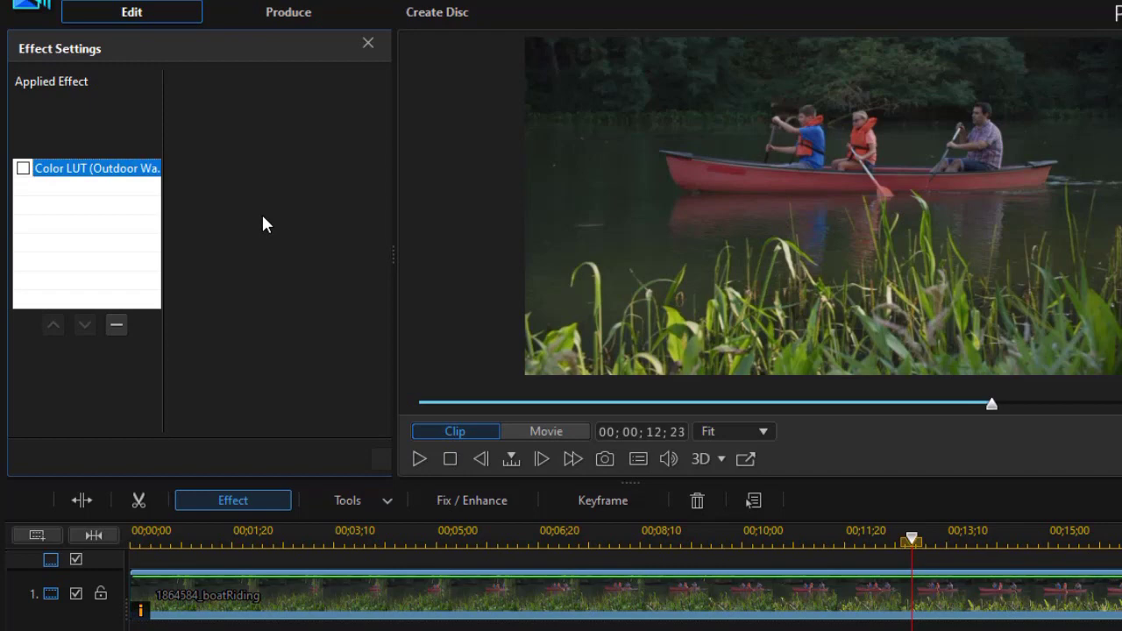
left_click(117, 325)
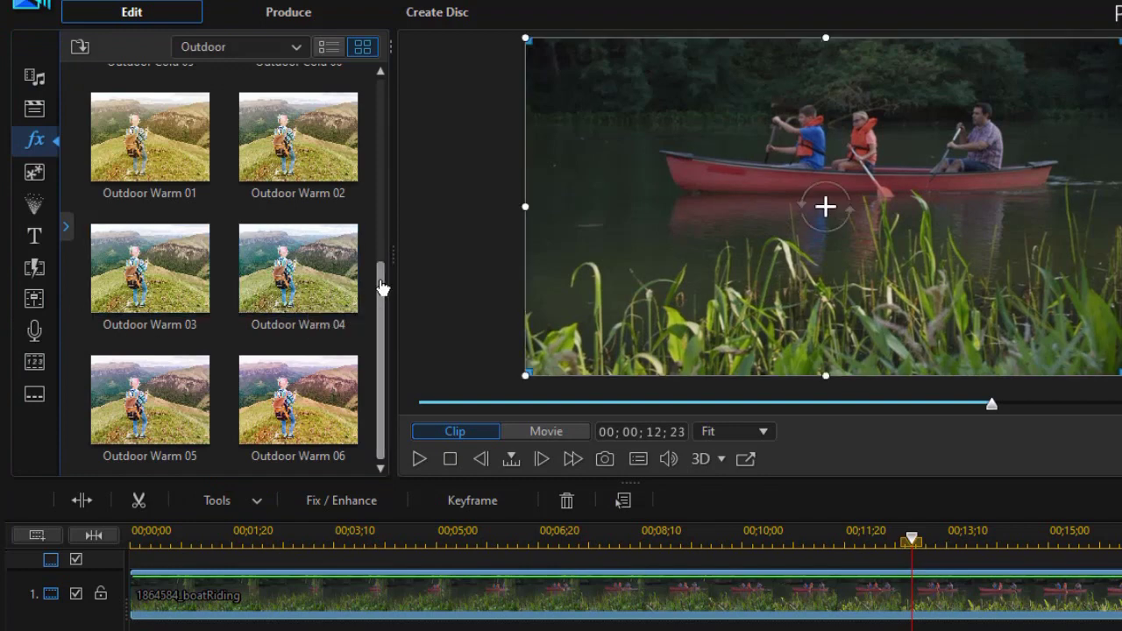
- Try Outdoor Cold 04 with playback, then Cold 06, settling on Outdoor Cold 03
left_click_drag(383, 289, 358, 137)
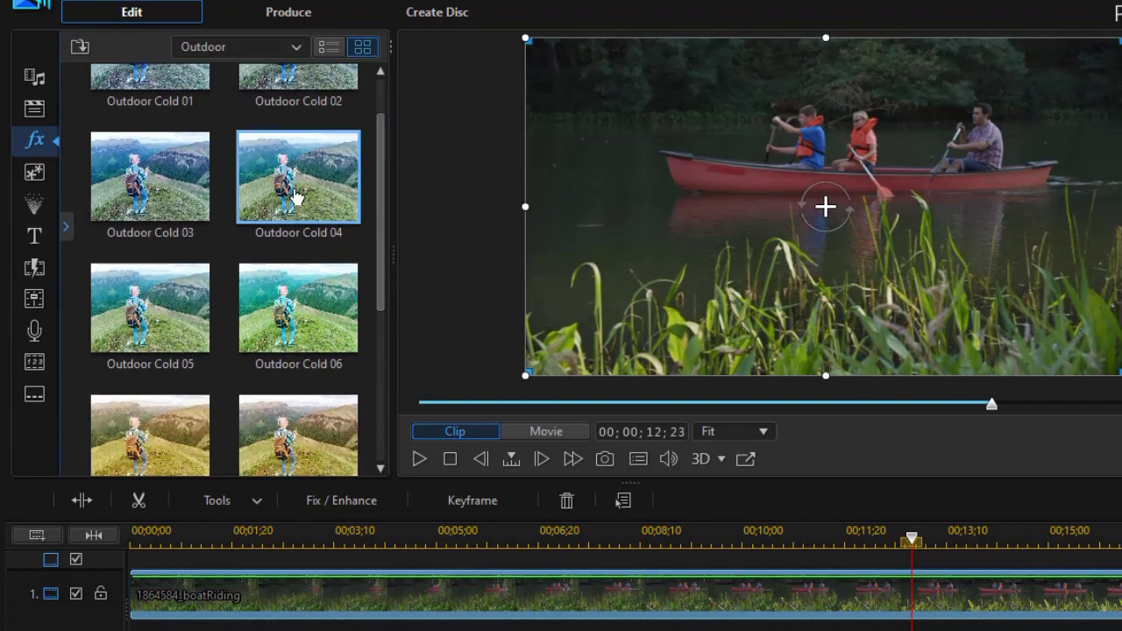
left_click_drag(286, 183, 217, 575)
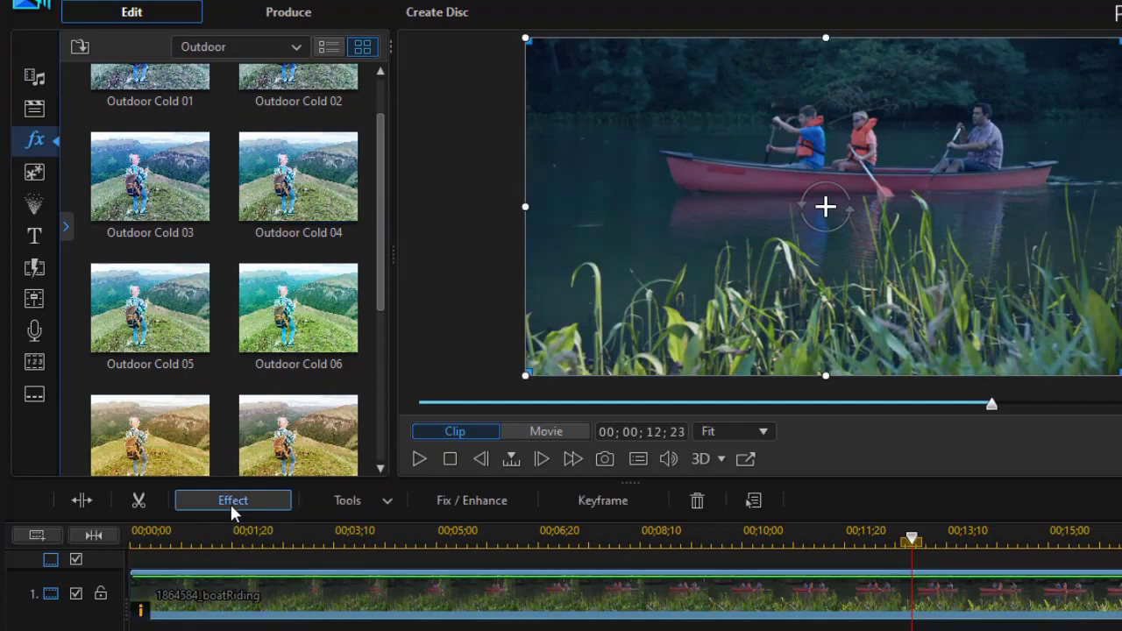
left_click(418, 460)
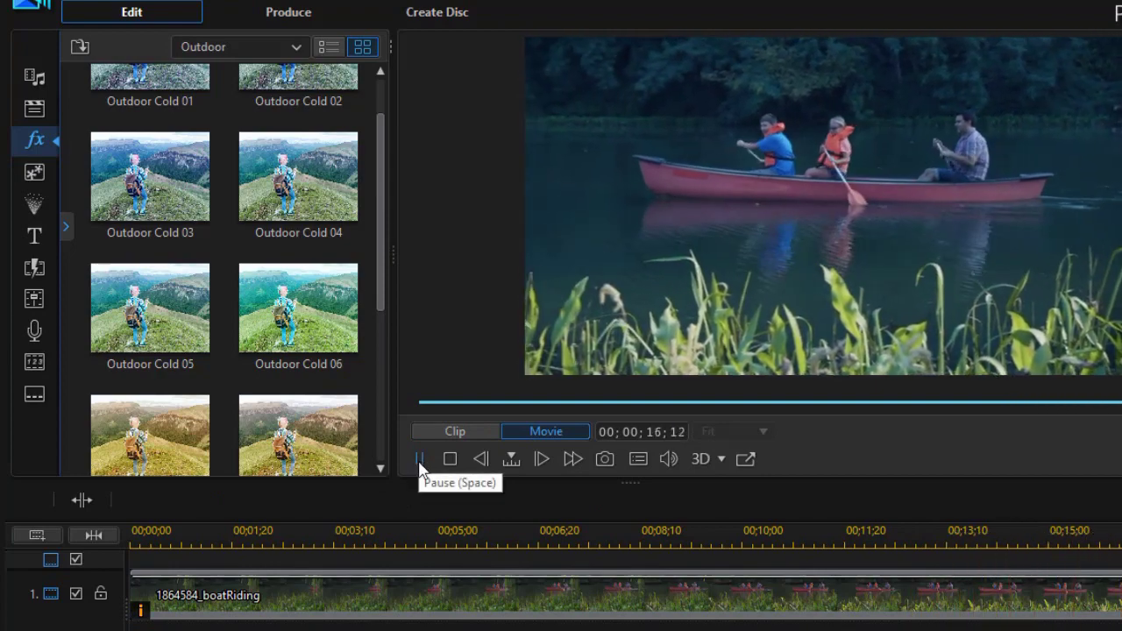
left_click(419, 459)
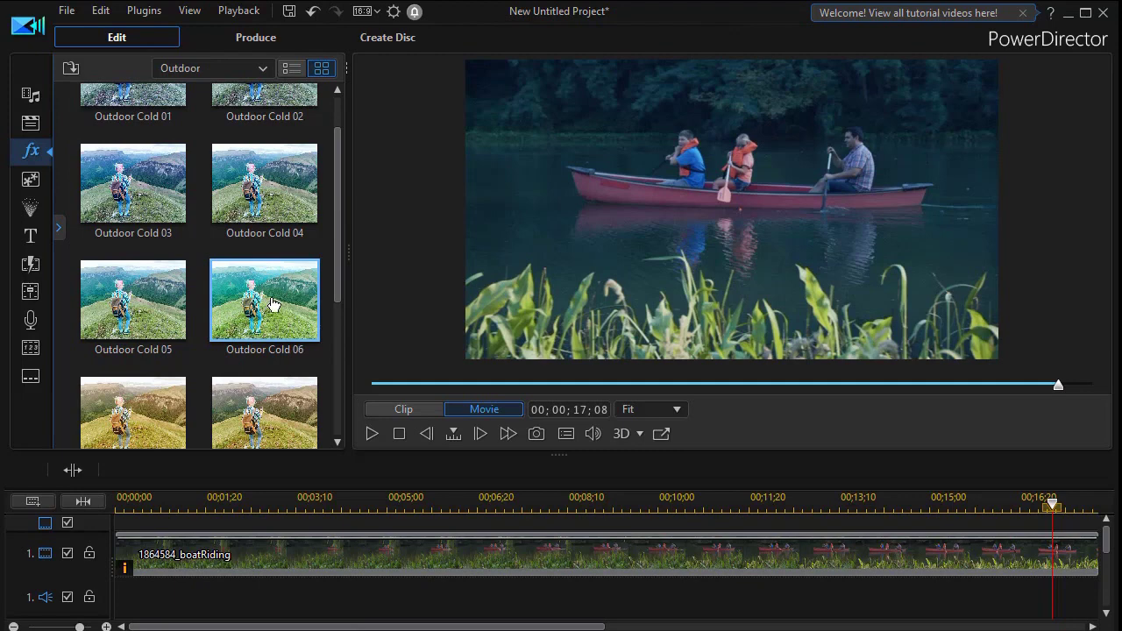
left_click_drag(271, 299, 228, 554)
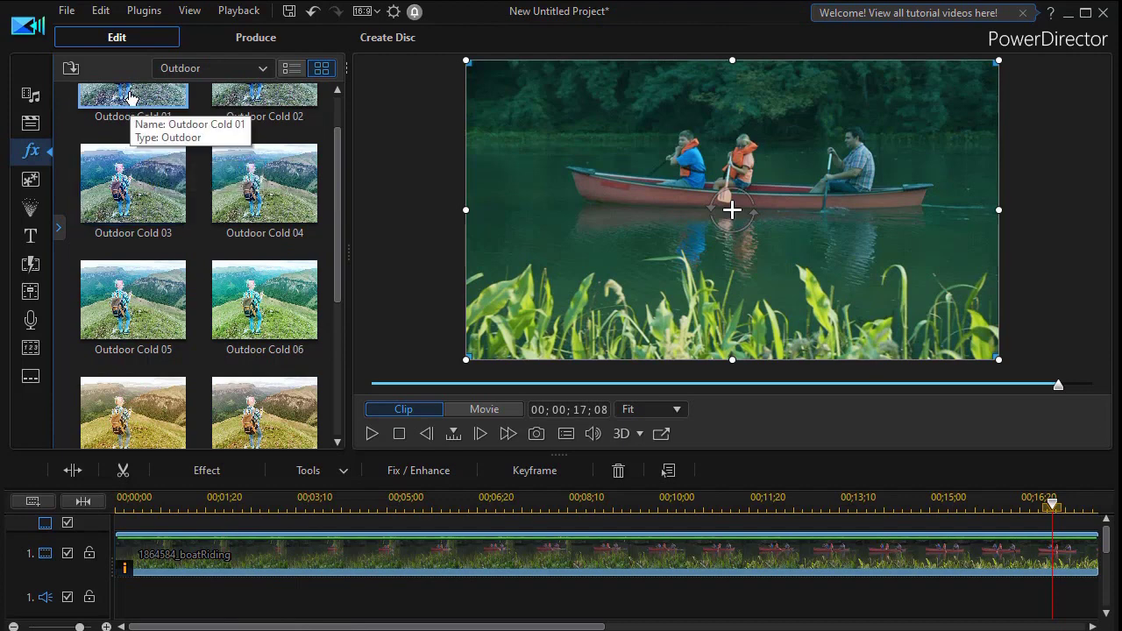
left_click_drag(121, 168, 288, 558)
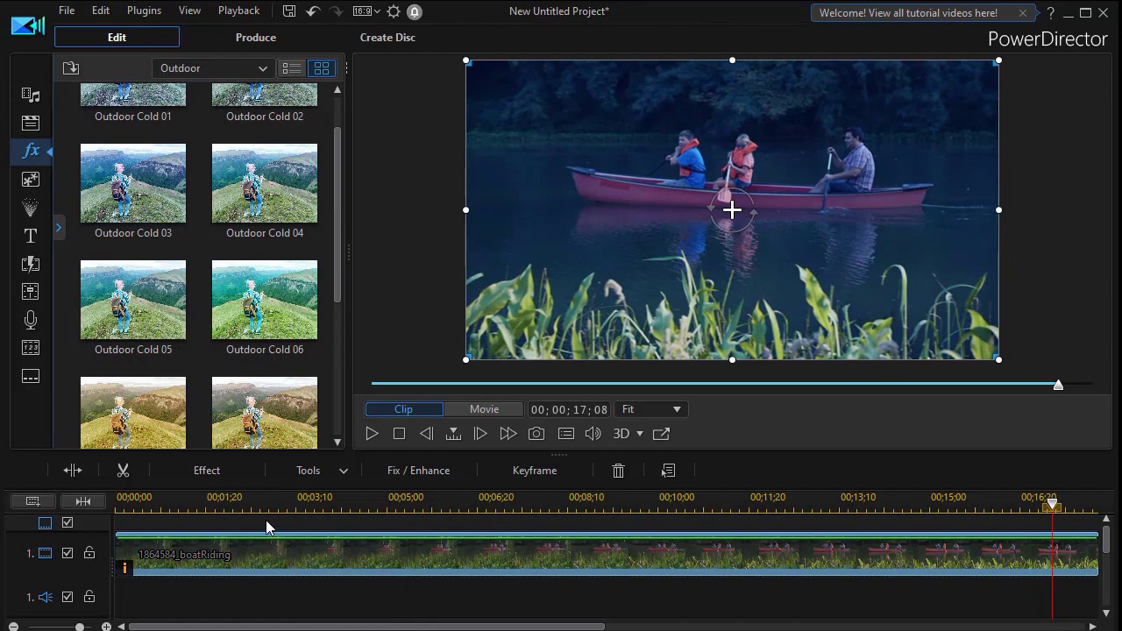
- Remove the Outdoor Cold 03 LUT from the clip's applied effects
left_click(217, 476)
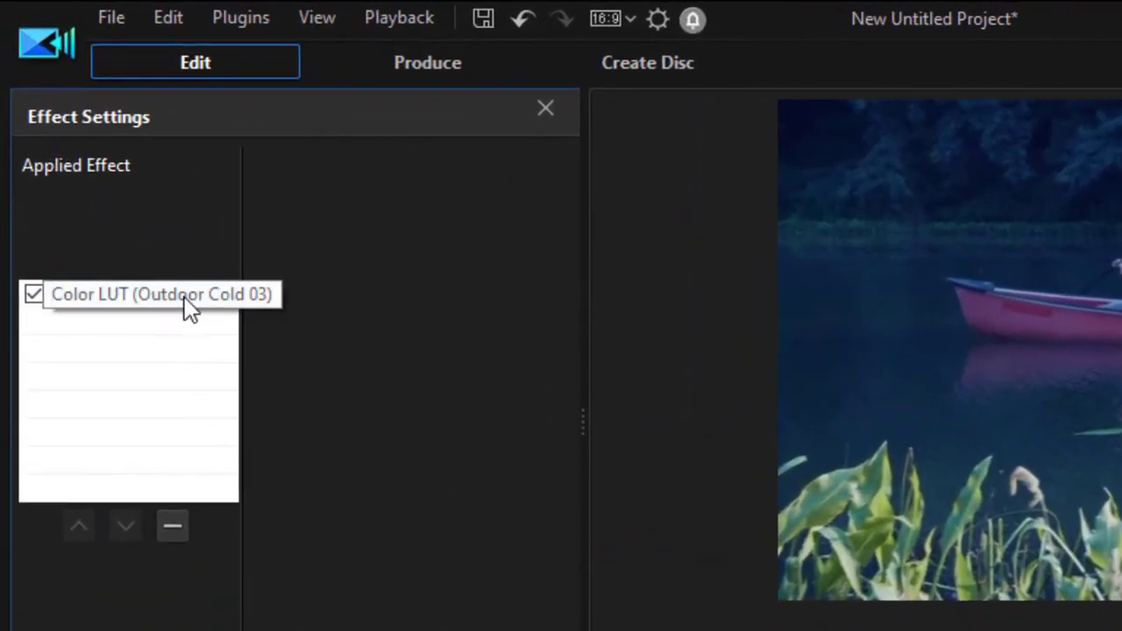
left_click(235, 298)
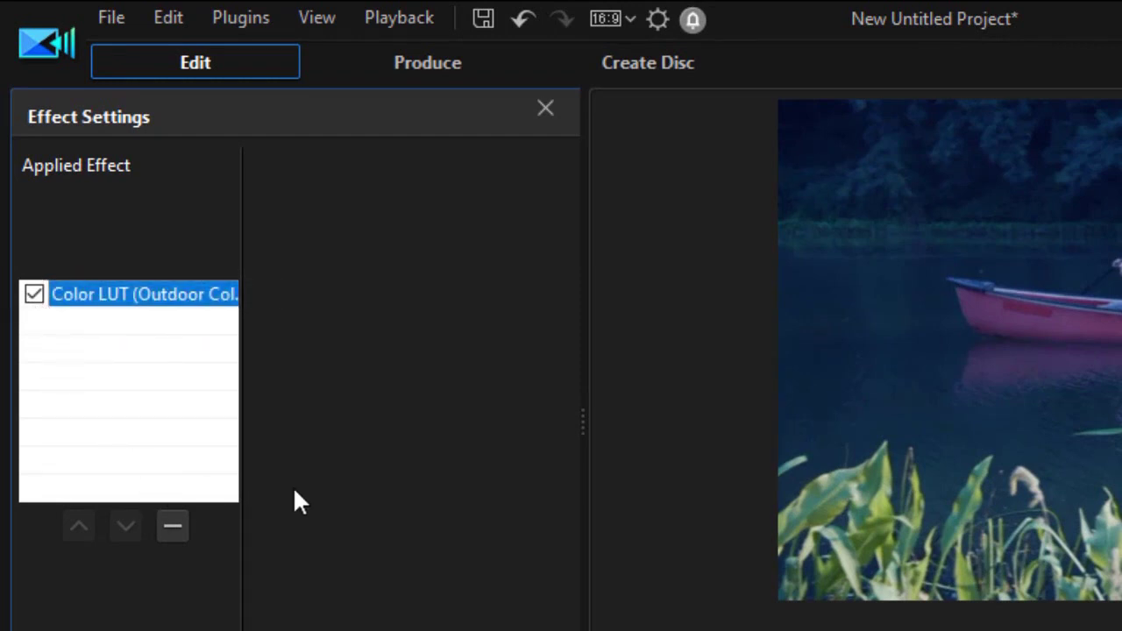
left_click(172, 526)
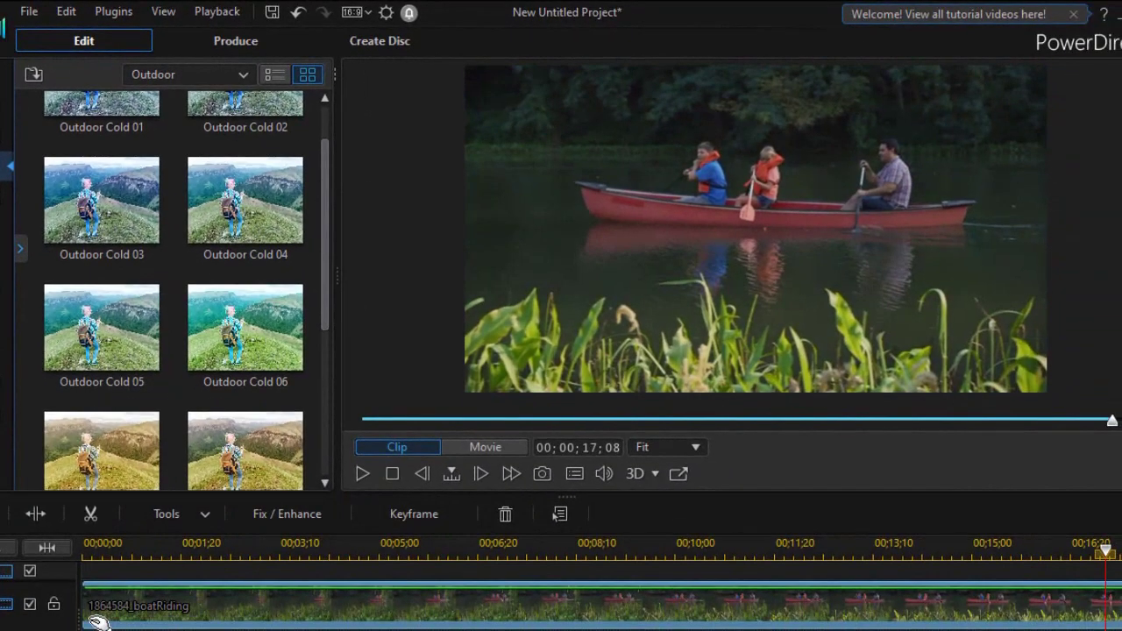
- Reselect the boatRiding clip and browse back through the Outdoor LUT presets
left_click(105, 624)
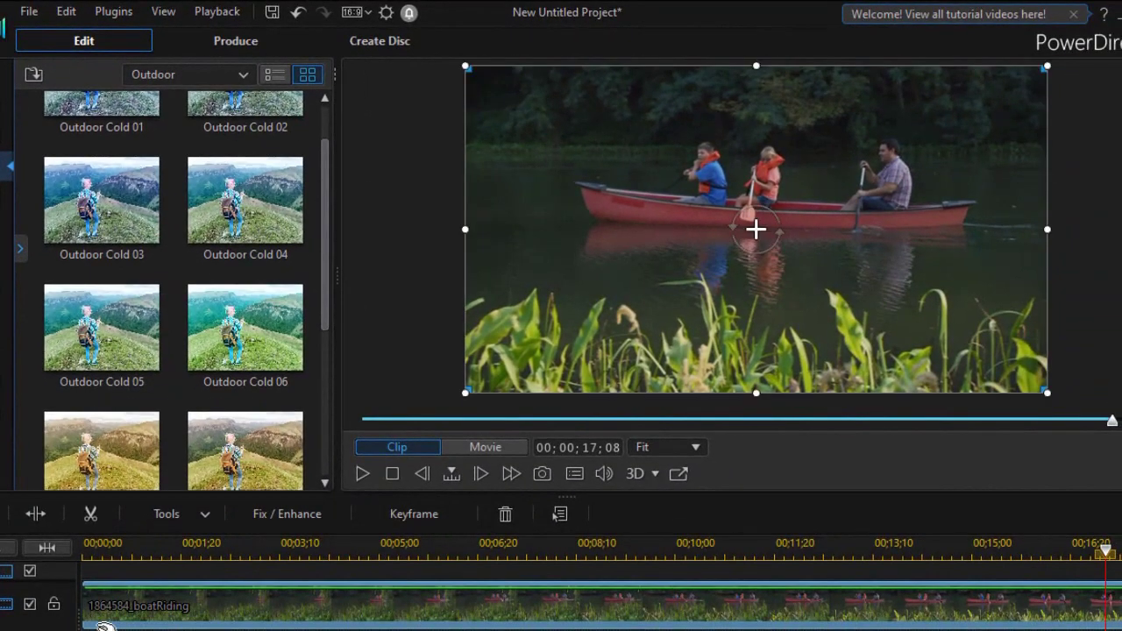
left_click(102, 621)
scroll(319, 202, "up", 2)
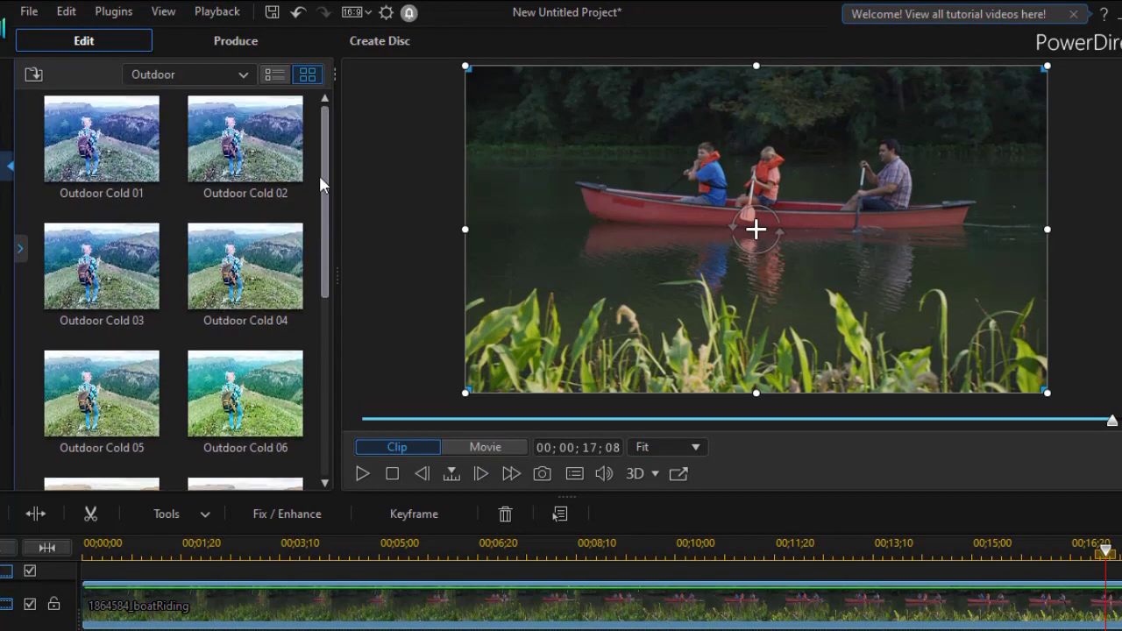
left_click_drag(323, 162, 328, 425)
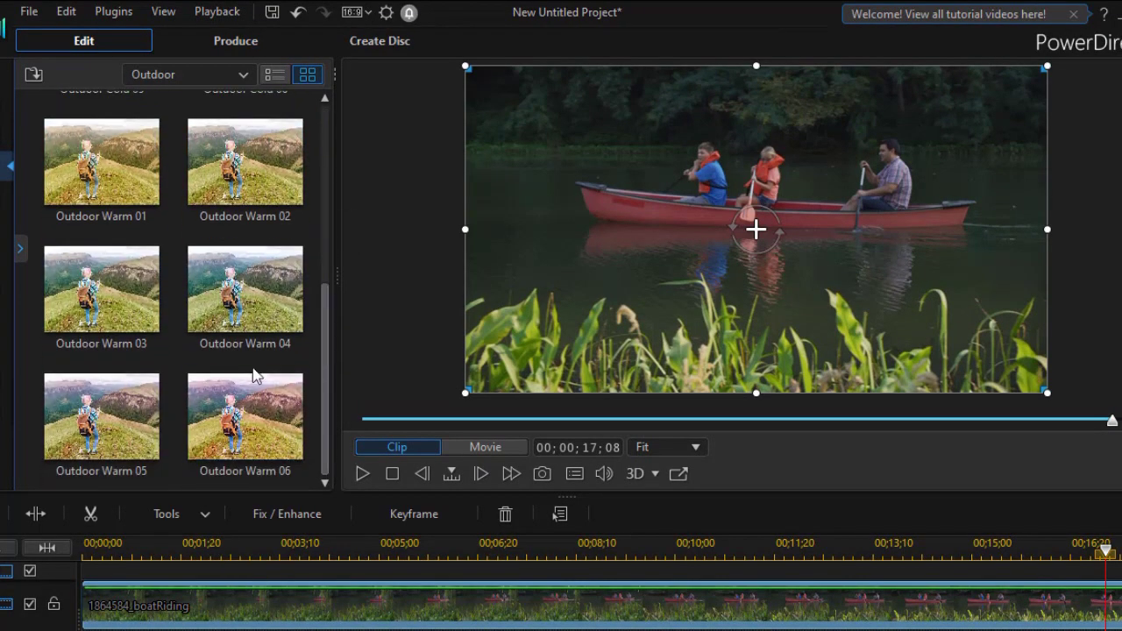